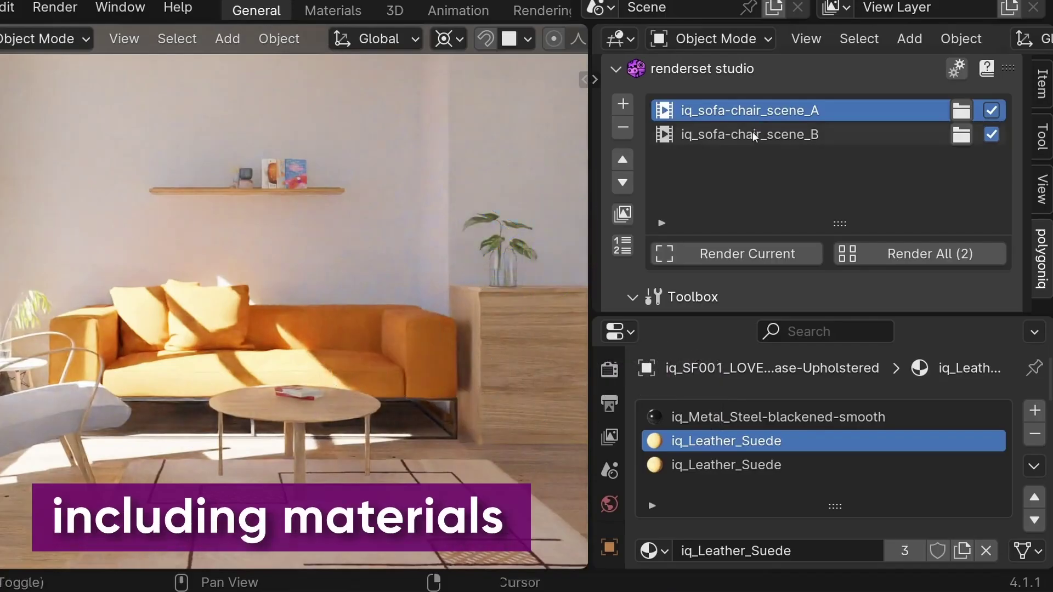
# Drop the yellow interniq armchair from the asset browser into the room.
pyautogui.click(752, 134)
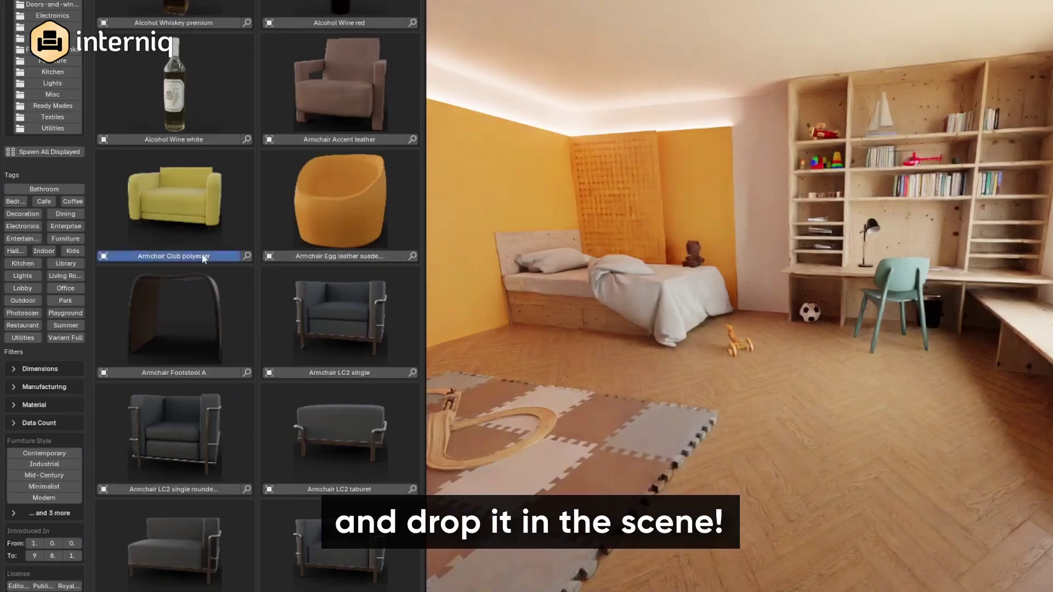
pyautogui.moveTo(172, 192); pyautogui.dragTo(809, 356)
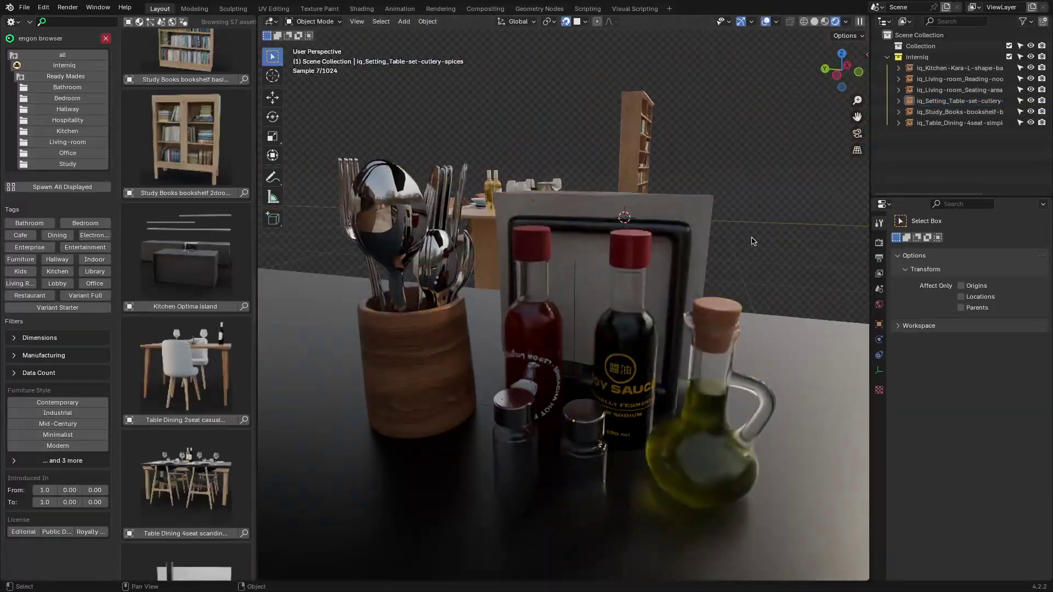
# Move the view closer to the interniq cutlery table setting.
pyautogui.moveTo(752, 237); pyautogui.dragTo(624, 251, button='middle')
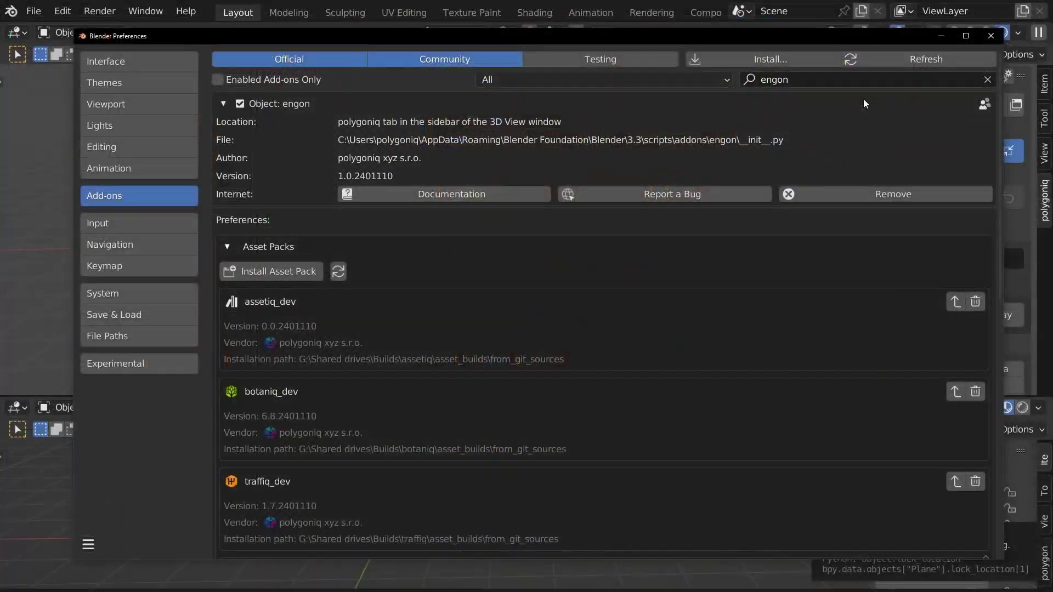
# Scroll the engon preferences and apply the CC005 material to the plane.
pyautogui.scroll(-5, 863, 99)
pyautogui.scroll(-10, 850, 158)
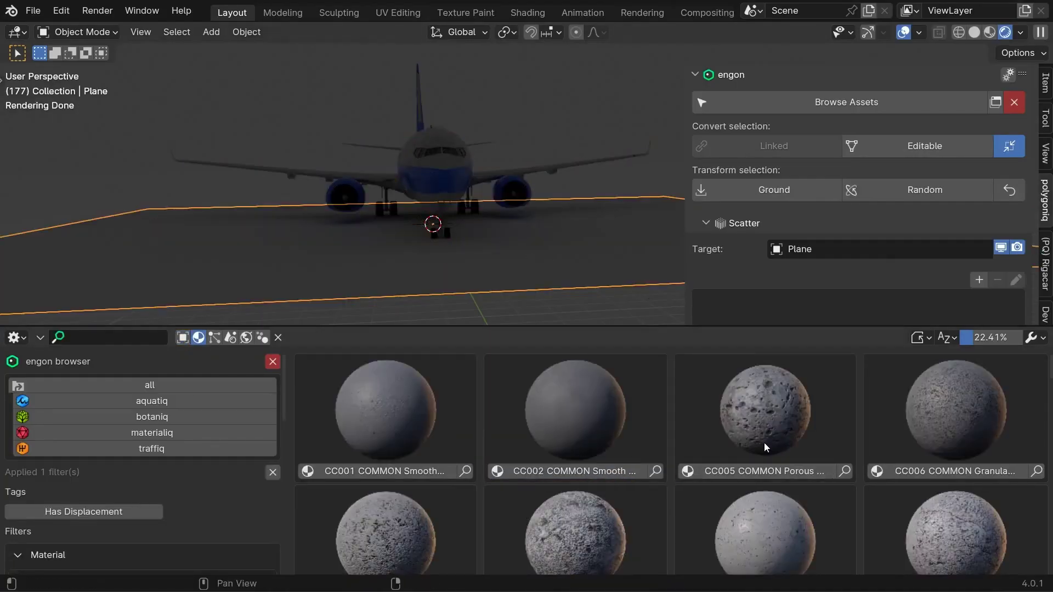
pyautogui.click(766, 447)
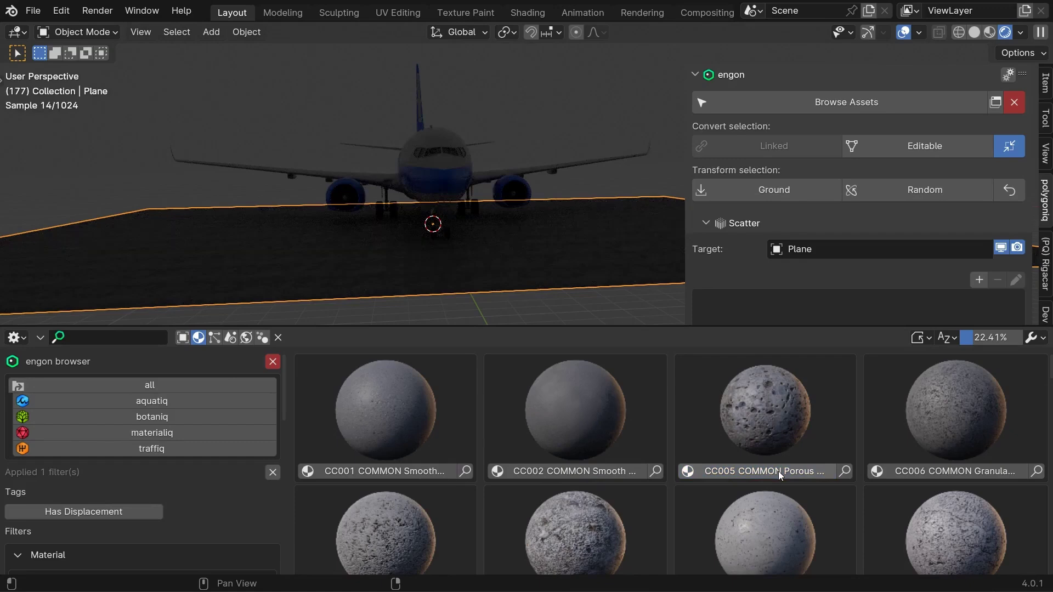
# Filter engon assets to world HDRIs, set a width filter, and pick a filter colour.
pyautogui.click(246, 337)
pyautogui.scroll(-5, 657, 466)
pyautogui.click(636, 297)
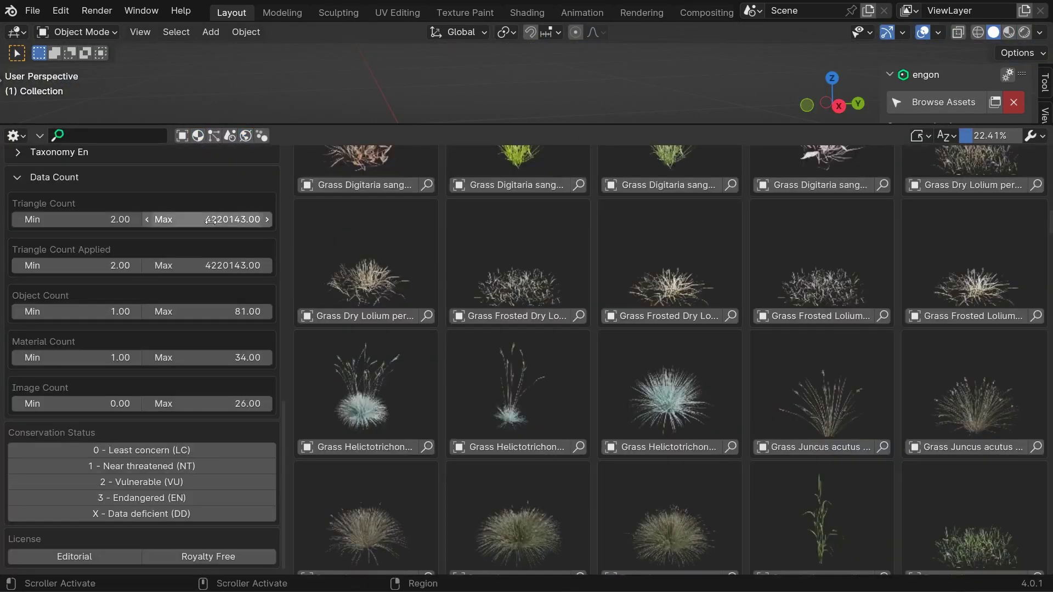
pyautogui.scroll(1, 214, 225)
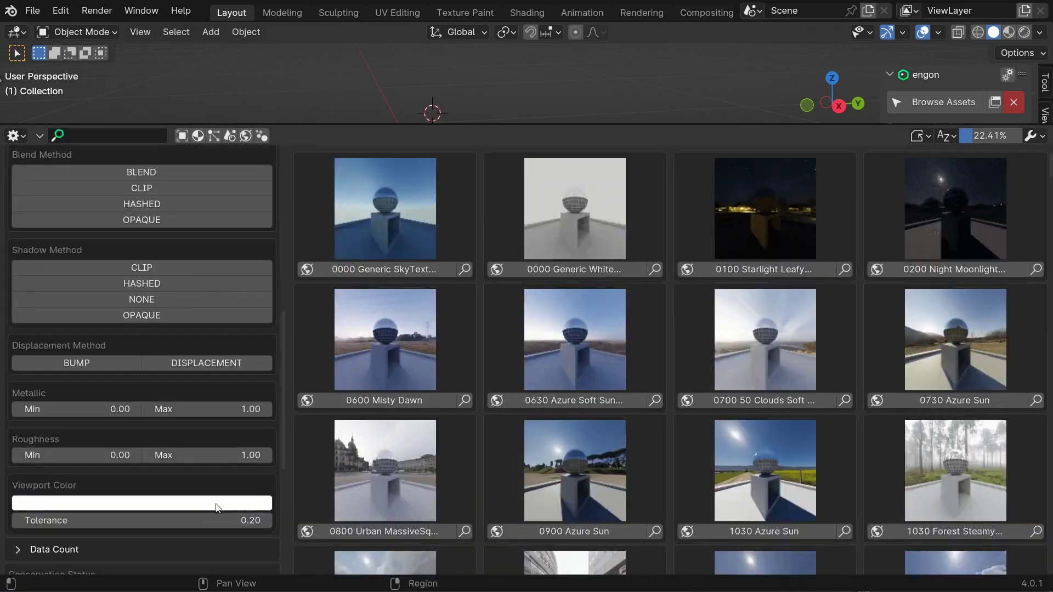
pyautogui.click(214, 503)
# Open the Add-ons list in Blender Preferences, then close Preferences.
pyautogui.click(43, 7)
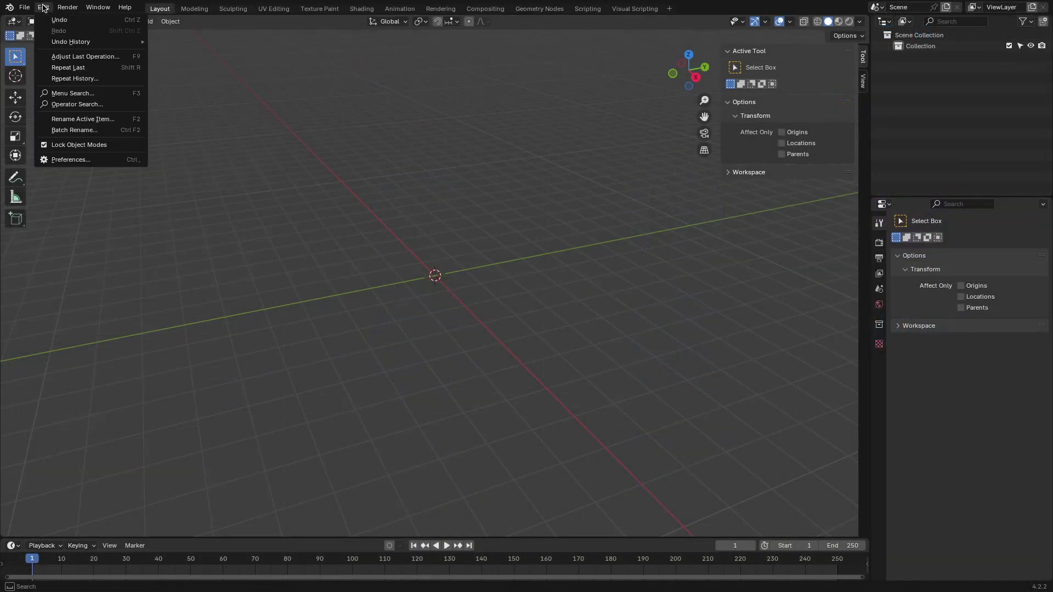
pyautogui.click(92, 159)
pyautogui.click(86, 122)
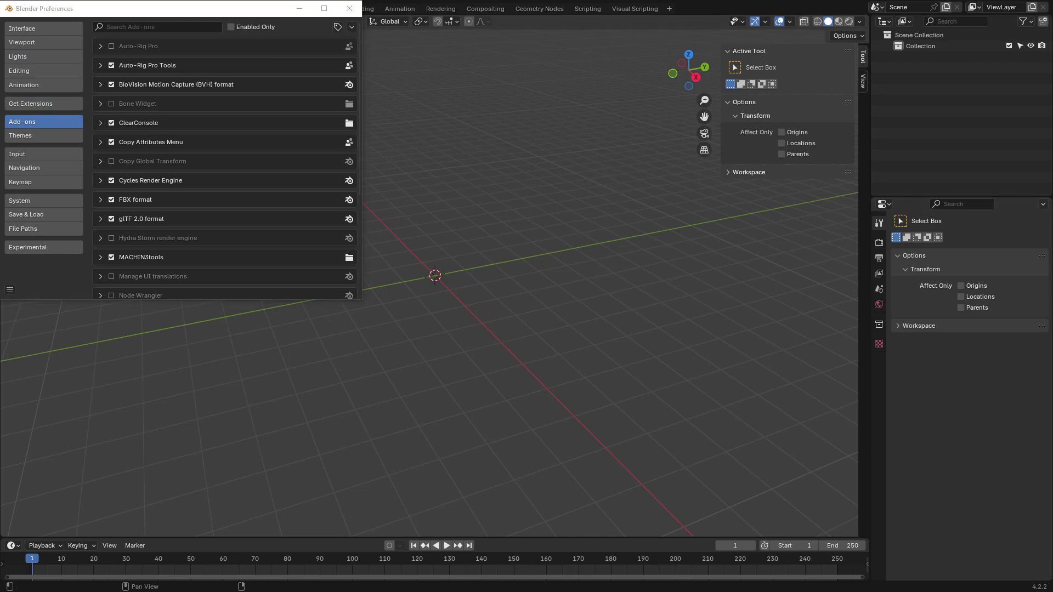
pyautogui.click(349, 8)
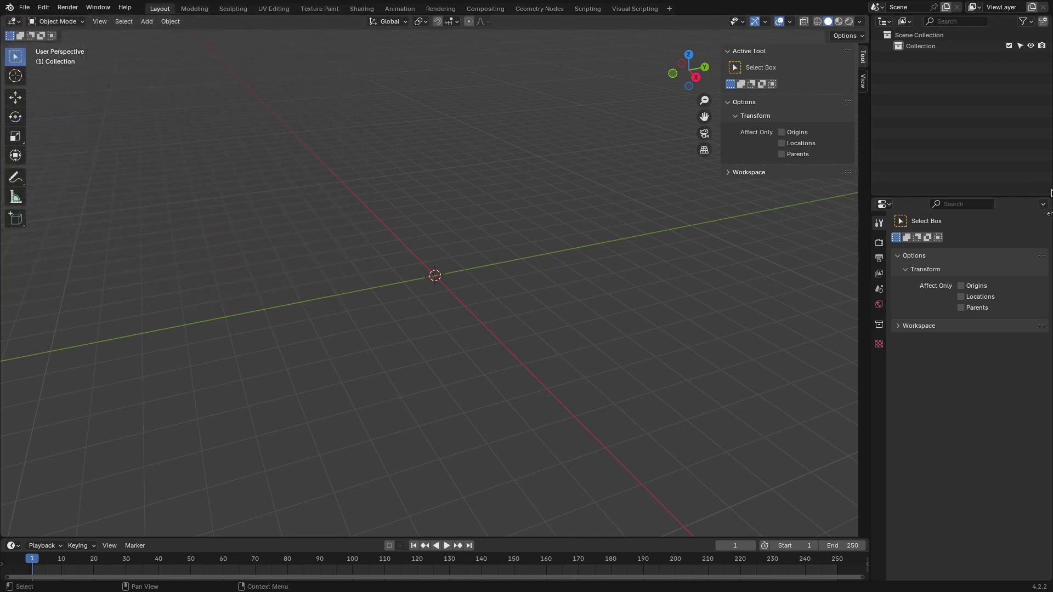
# Install the engon add-on by dropping its zip into the viewport and confirming.
pyautogui.moveTo(332, 207); pyautogui.dragTo(369, 205)
pyautogui.click(356, 252)
pyautogui.click(44, 8)
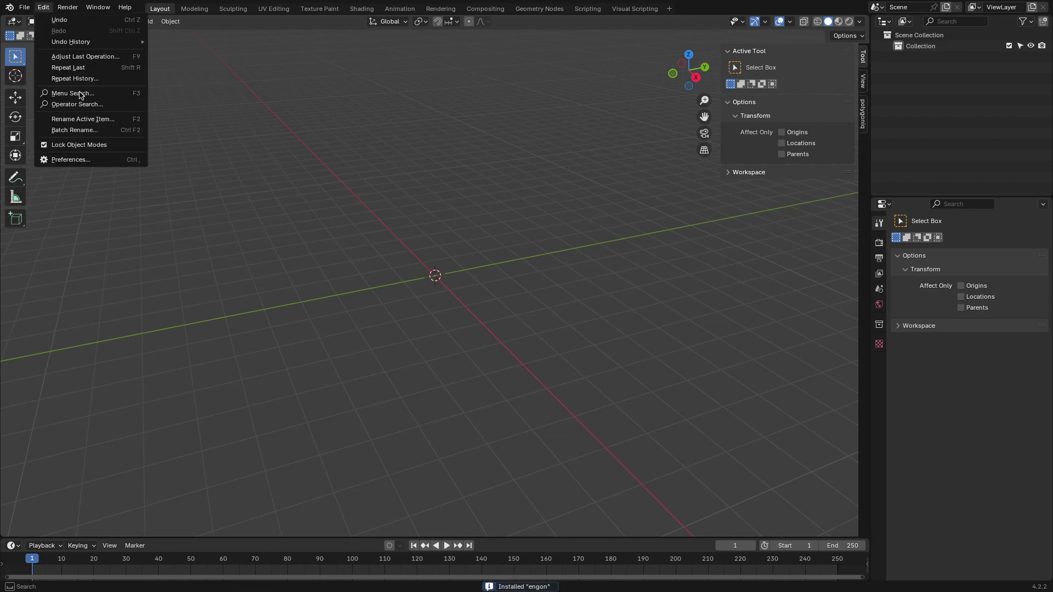
# Search add-ons for 'engo', install interniq_full.paq as an asset pack, and widen the side panel.
pyautogui.click(70, 160)
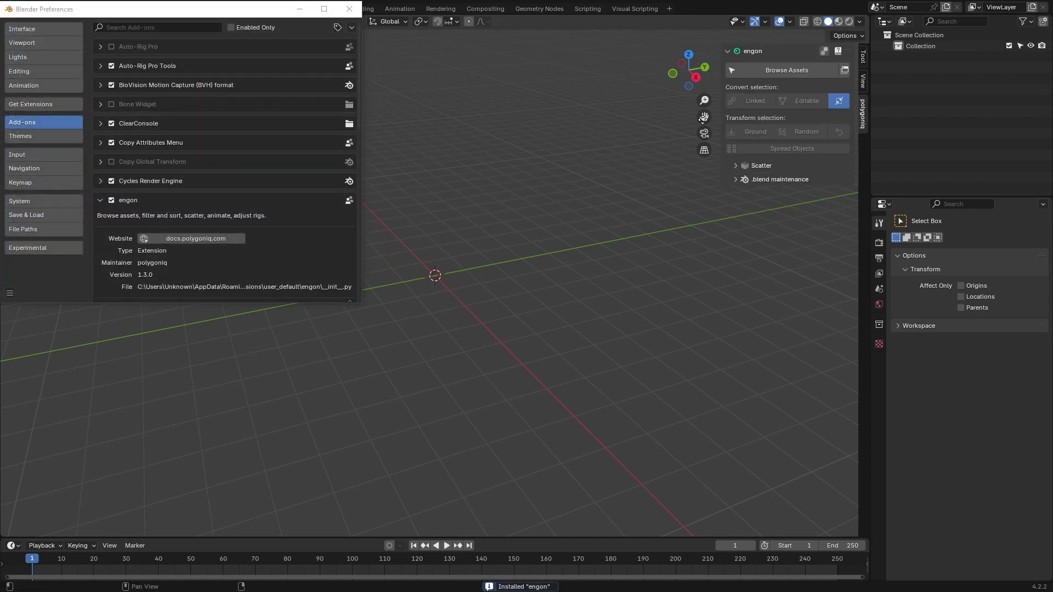
pyautogui.write('engon')
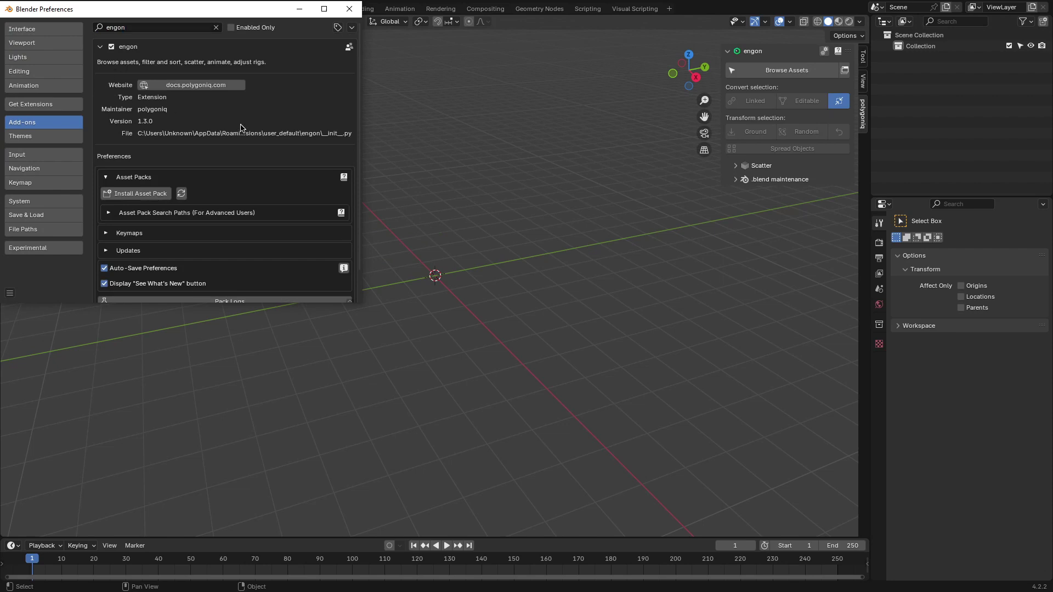
pyautogui.click(158, 195)
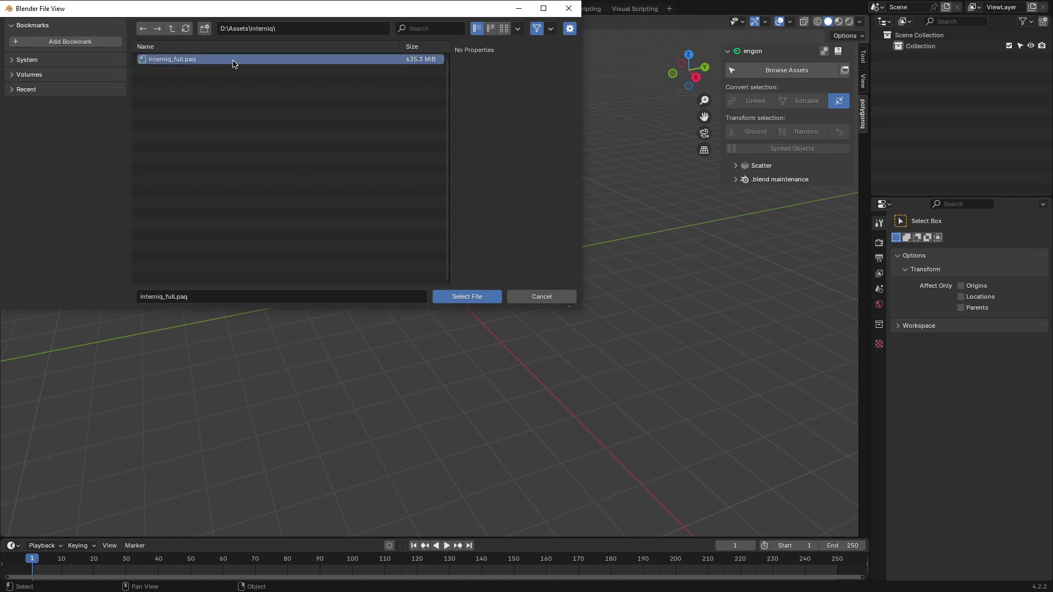
pyautogui.click(452, 294)
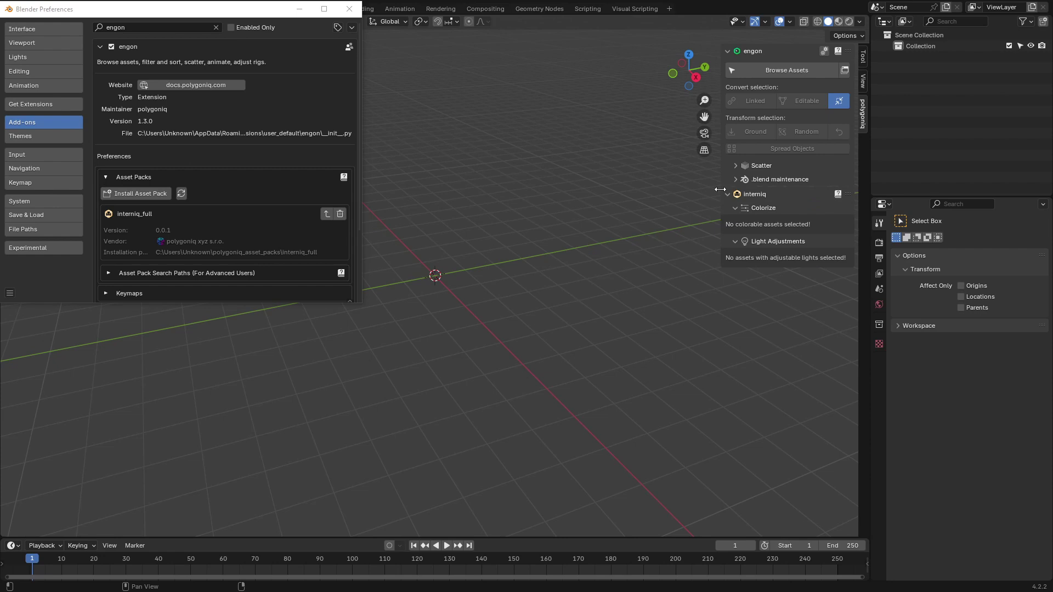
pyautogui.moveTo(720, 189); pyautogui.dragTo(658, 193)
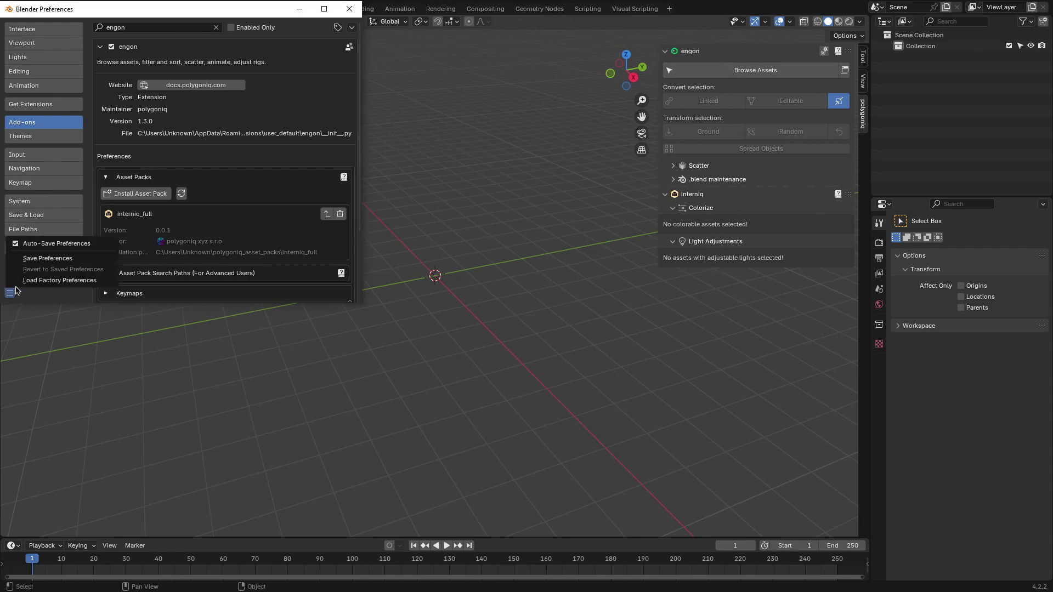
# Close Preferences and turn a half-width left viewport into the engon asset browser.
pyautogui.click(349, 9)
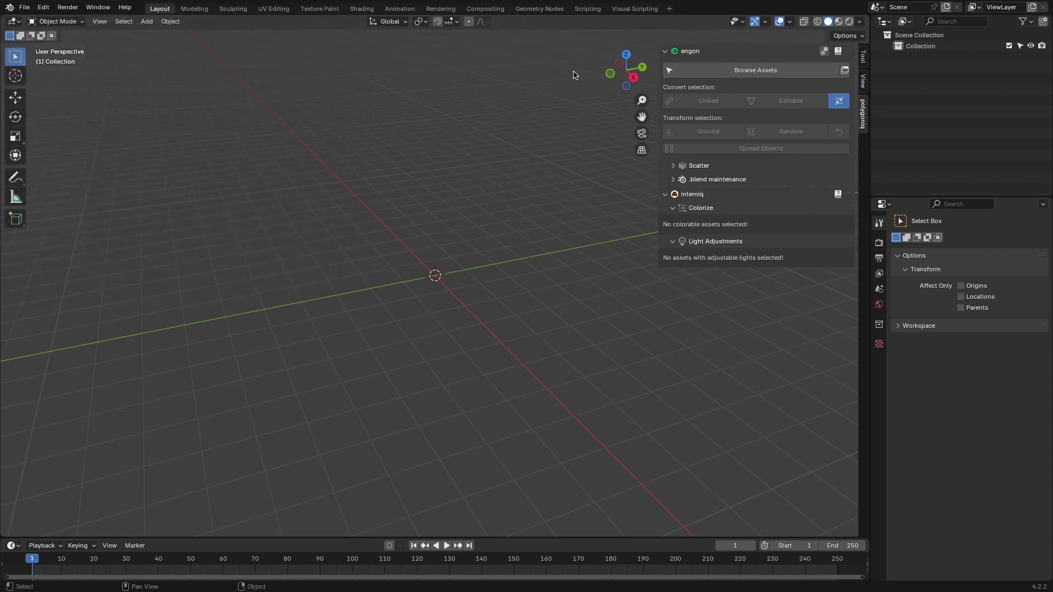
pyautogui.click(735, 72)
pyautogui.press('Escape')
pyautogui.moveTo(94, 17); pyautogui.dragTo(479, 50)
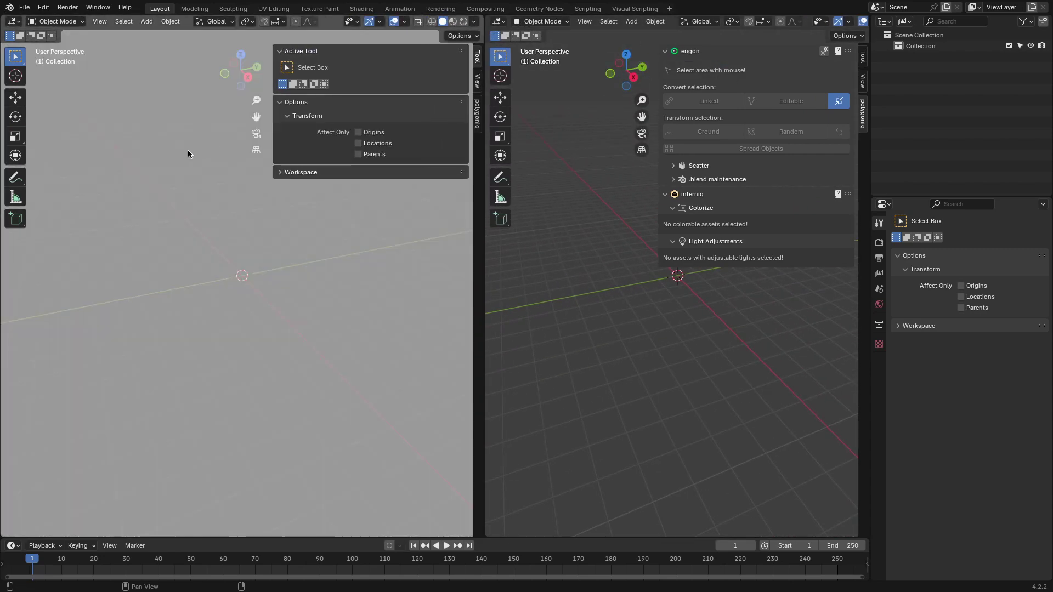
pyautogui.click(187, 150)
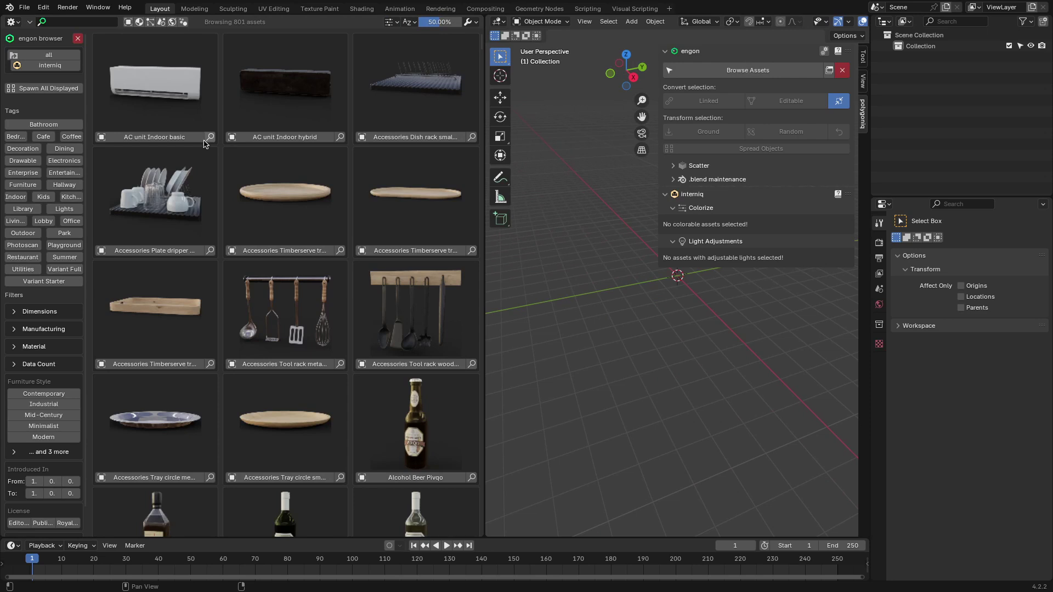
# Widen the category sidebar and browse the Fabrics, Bathroom and Doors-and-windows categories.
pyautogui.click(45, 66)
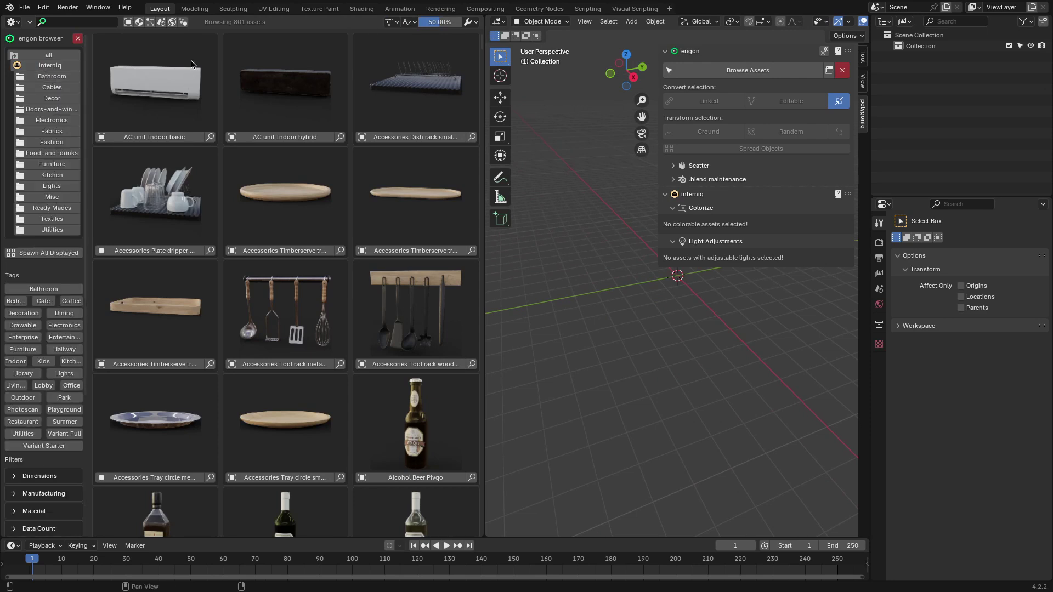
pyautogui.moveTo(81, 90); pyautogui.dragTo(119, 89)
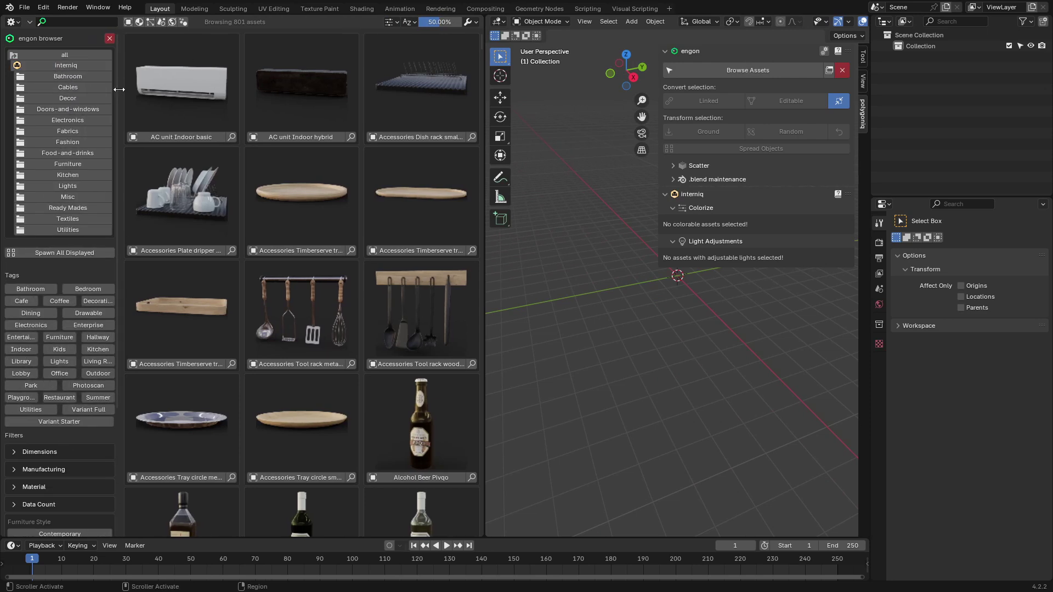
pyautogui.click(68, 133)
pyautogui.click(73, 67)
pyautogui.click(69, 77)
pyautogui.click(73, 67)
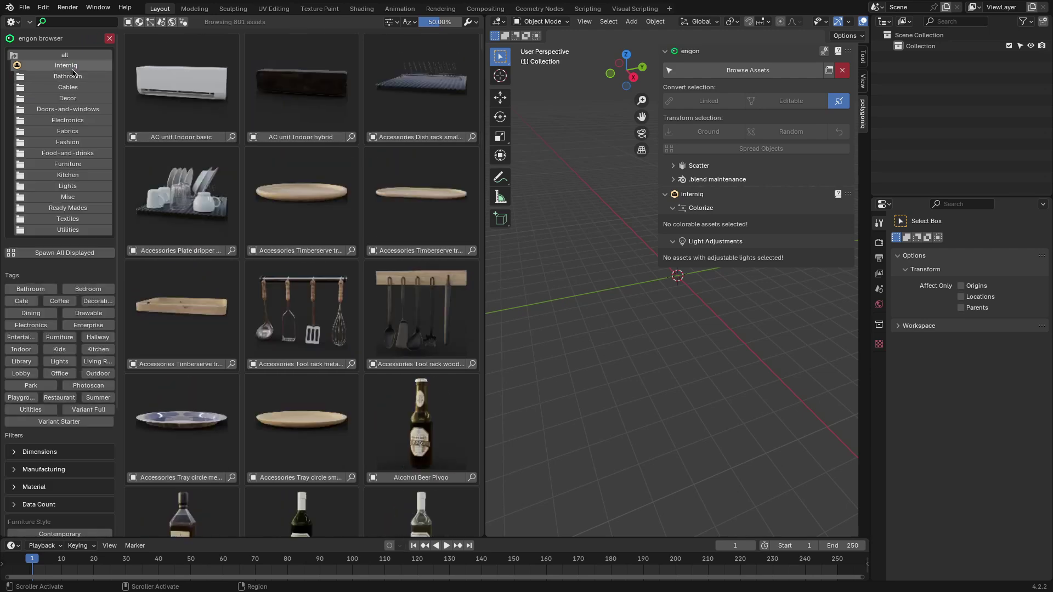
pyautogui.click(68, 109)
pyautogui.click(74, 67)
# Revisit Fabrics, then view the Furniture chairs and the Lights lamps and candles.
pyautogui.click(74, 67)
pyautogui.click(74, 68)
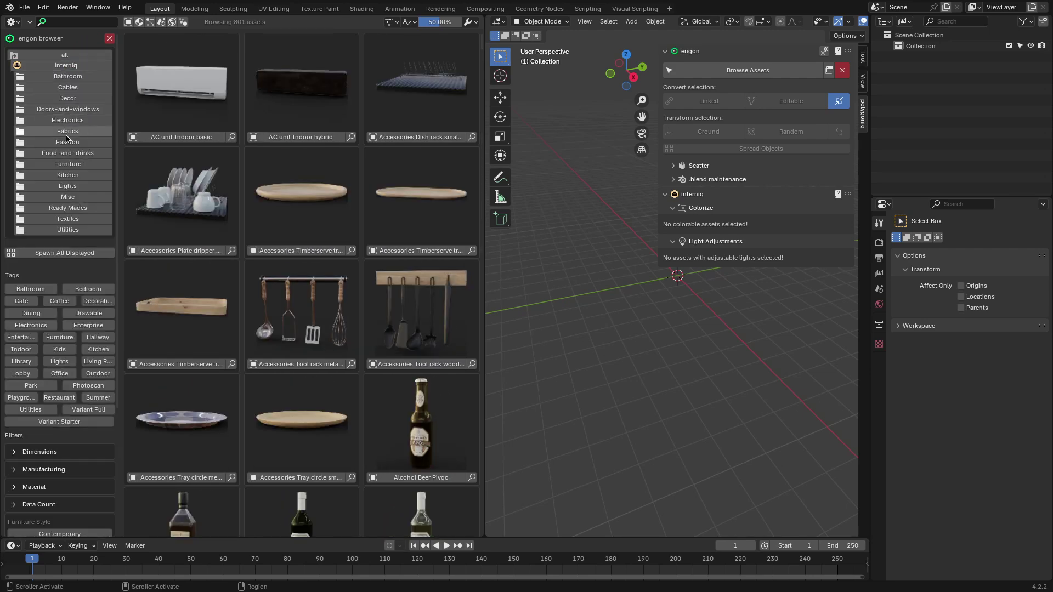
pyautogui.click(69, 131)
pyautogui.click(71, 67)
pyautogui.click(67, 164)
pyautogui.click(73, 66)
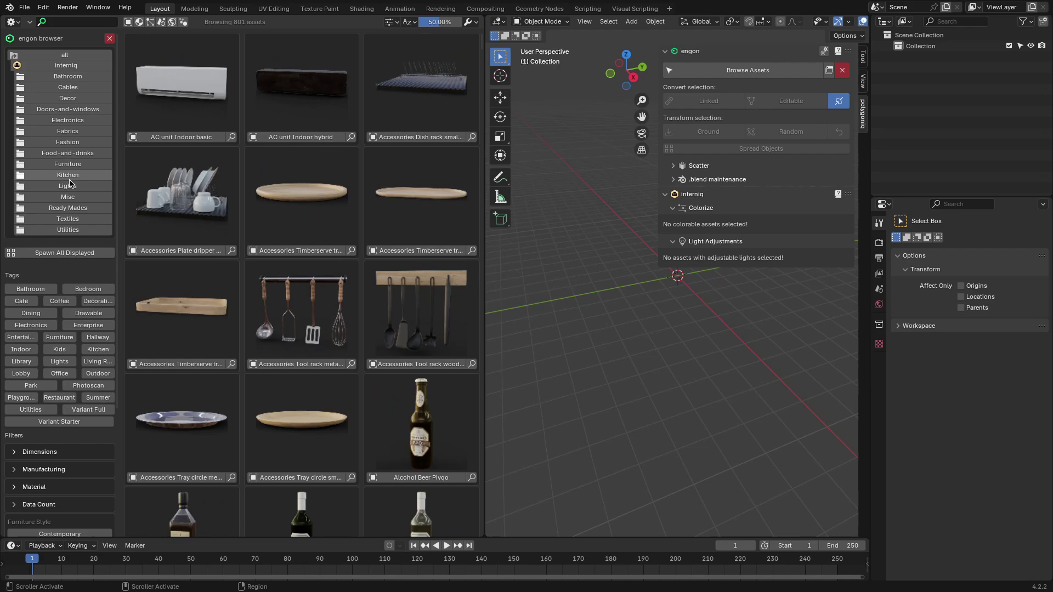
pyautogui.click(68, 186)
pyautogui.click(73, 66)
# Scroll down to the tags and try several tag filters before clearing them.
pyautogui.scroll(-20, 283, 175)
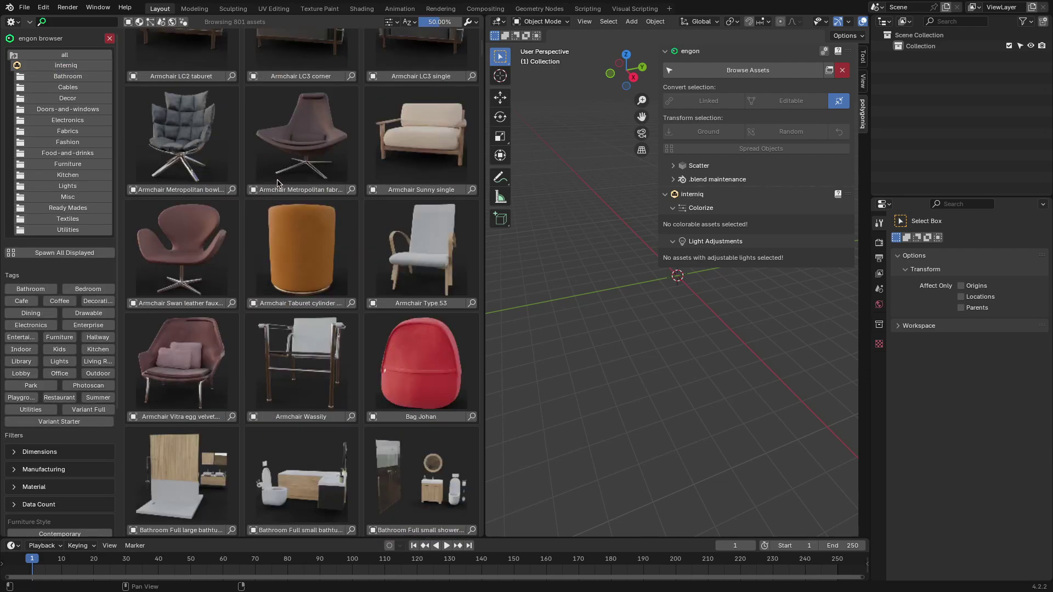
pyautogui.scroll(-20, 283, 175)
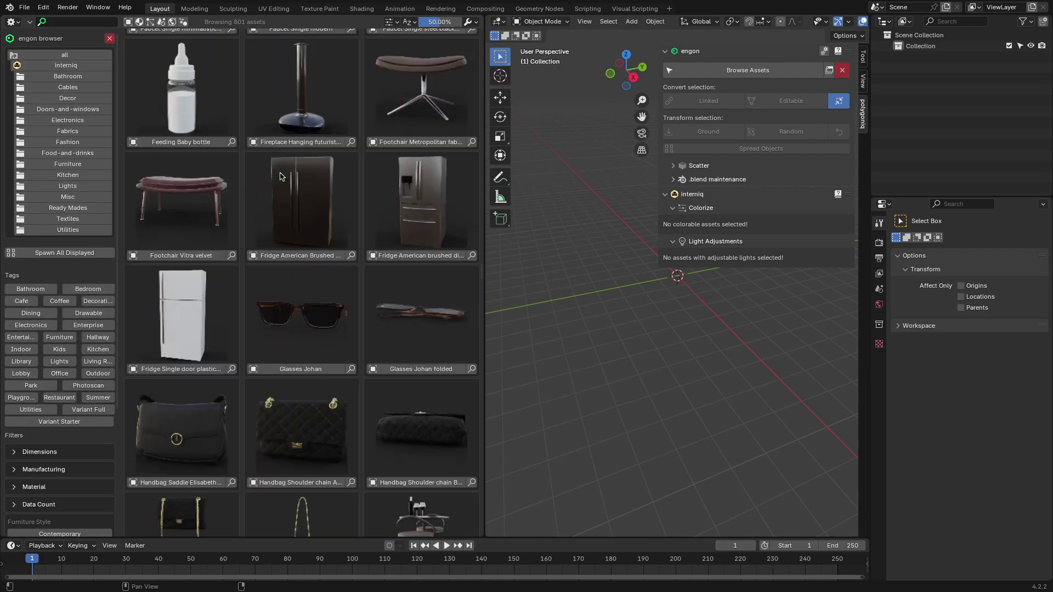
pyautogui.scroll(-20, 275, 179)
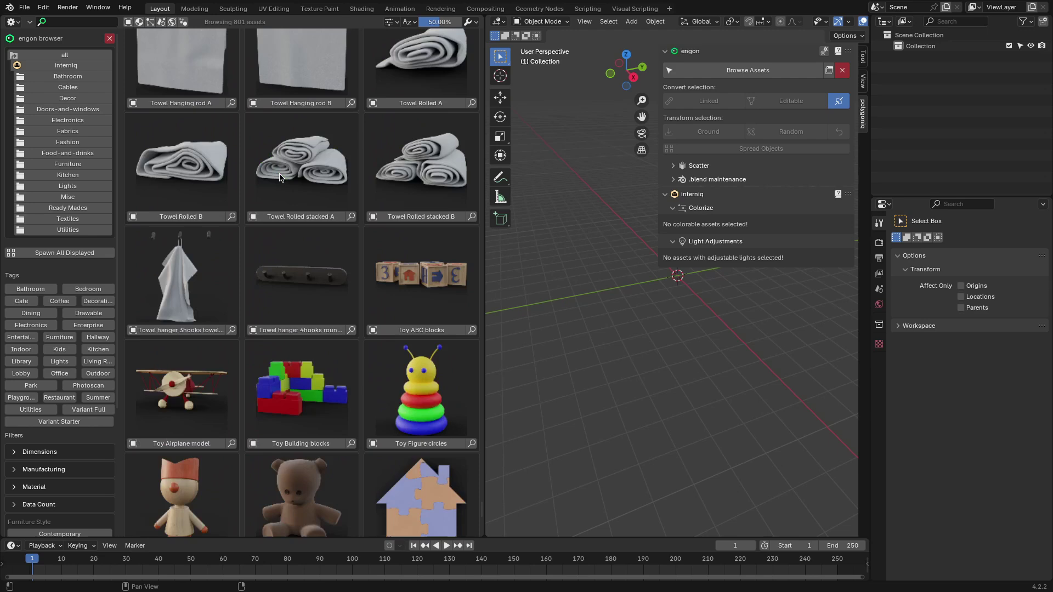
pyautogui.click(51, 386)
pyautogui.click(30, 325)
pyautogui.click(31, 325)
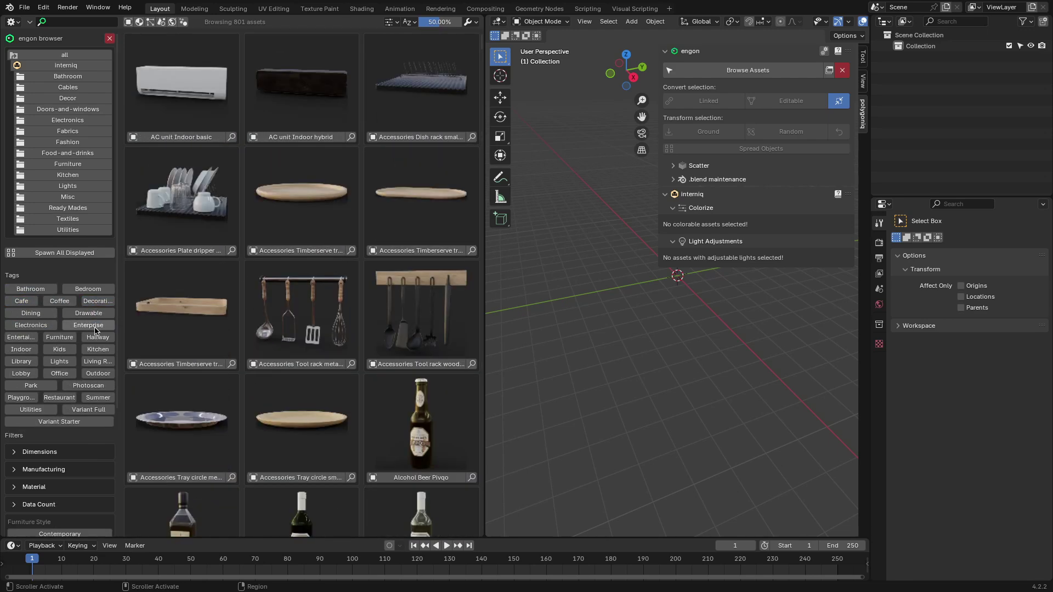
pyautogui.click(88, 326)
pyautogui.click(98, 311)
pyautogui.click(110, 273)
# Search the library for 'table', 'table light' and 'door', then show rugs and pillows.
pyautogui.click(80, 21)
pyautogui.write('table')
pyautogui.press('Return')
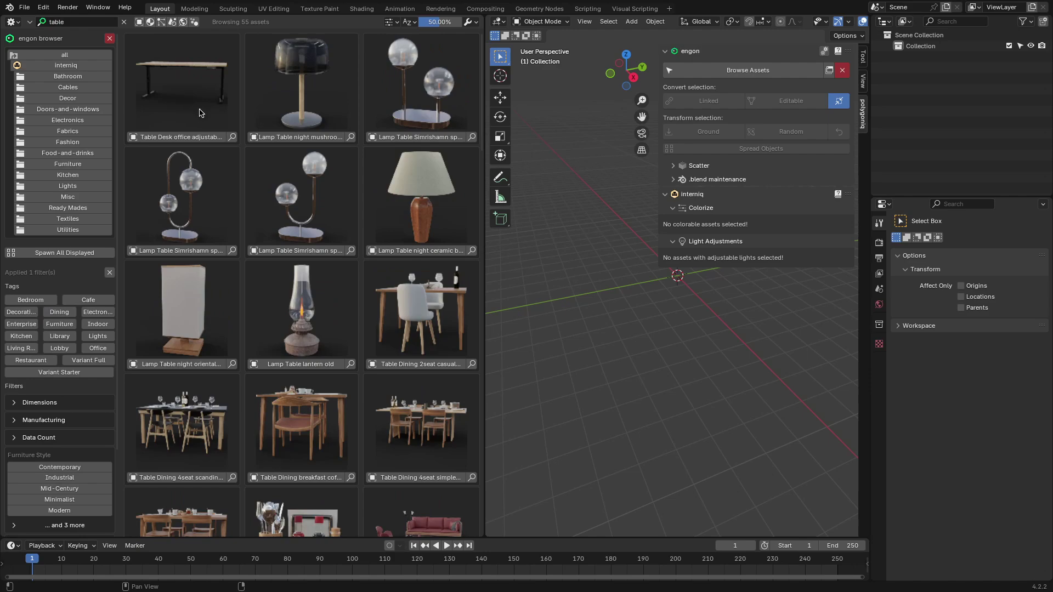
pyautogui.write('light')
pyautogui.press('Return')
pyautogui.scroll(-10, 248, 187)
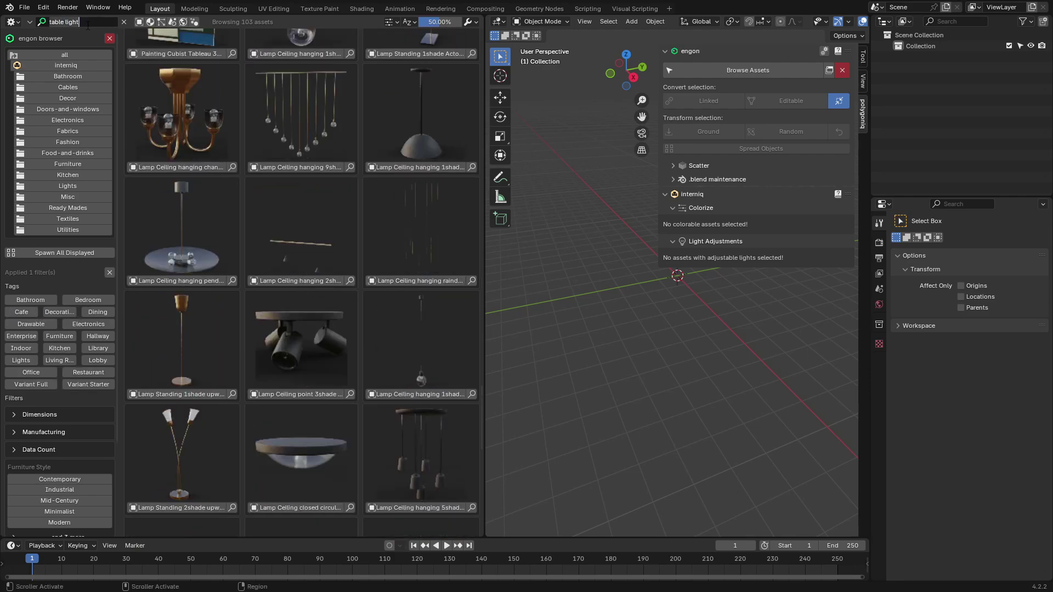
pyautogui.hotkey('ctrl', 'a')
pyautogui.write('door')
pyautogui.press('Return')
pyautogui.click(68, 219)
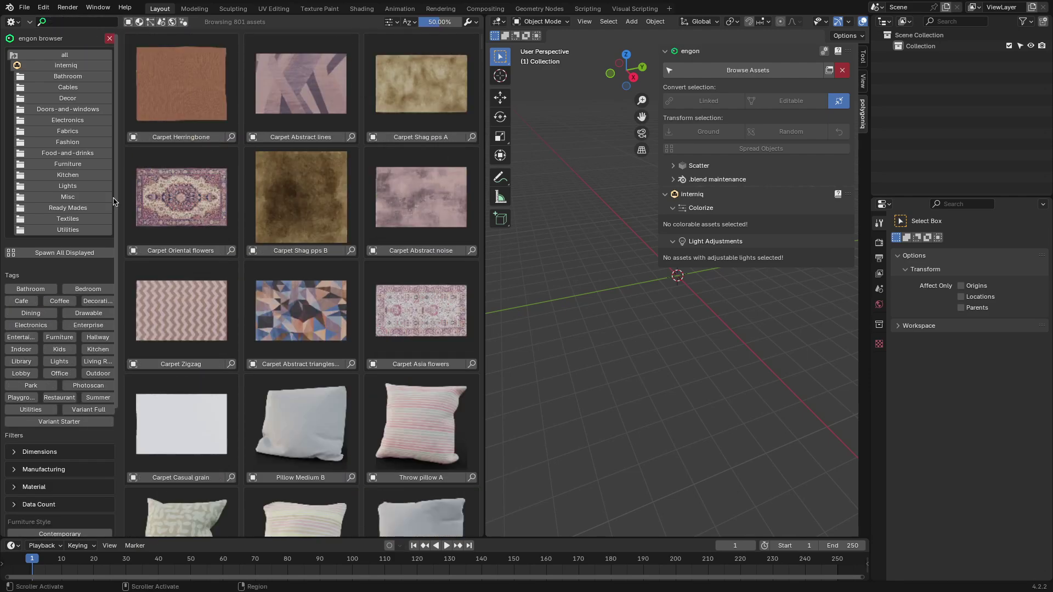
# Spawn the Office Desk station 3 screens ready-made and orbit around it.
pyautogui.click(67, 208)
pyautogui.scroll(10, 362, 147)
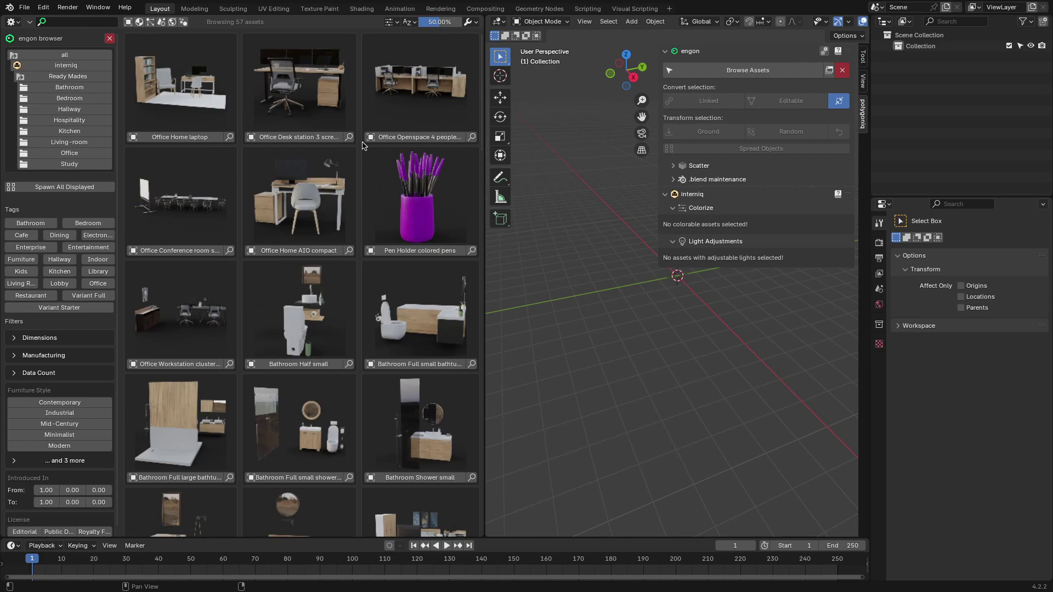
pyautogui.click(320, 137)
pyautogui.press('n')
pyautogui.moveTo(708, 285); pyautogui.dragTo(731, 281, button='middle')
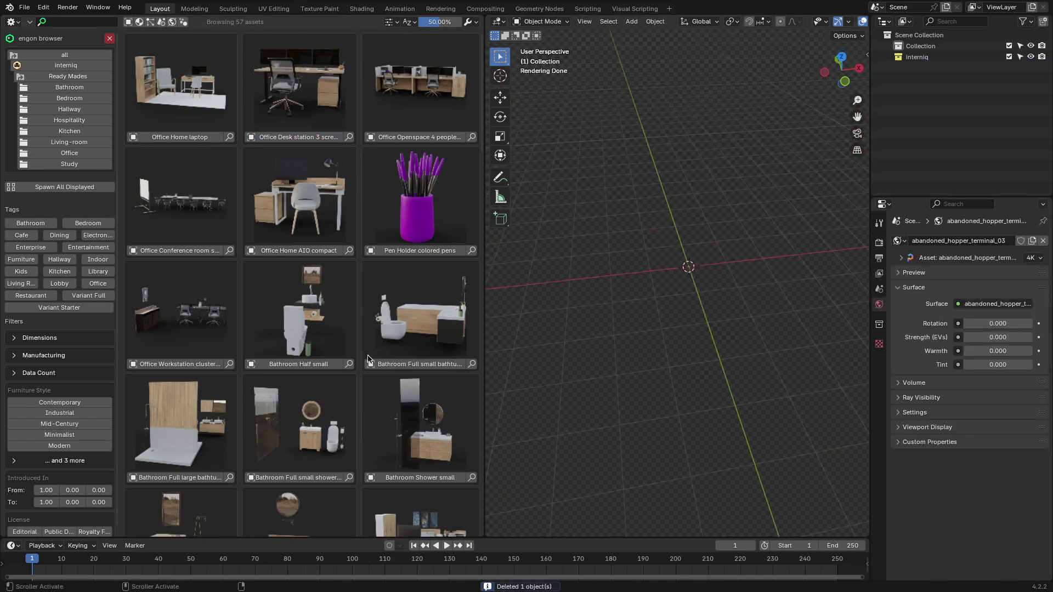
pyautogui.scroll(-8, 356, 274)
# Spawn the Office Home laptop and bookshelf ready-mades, then move the new objects along X.
pyautogui.click(419, 241)
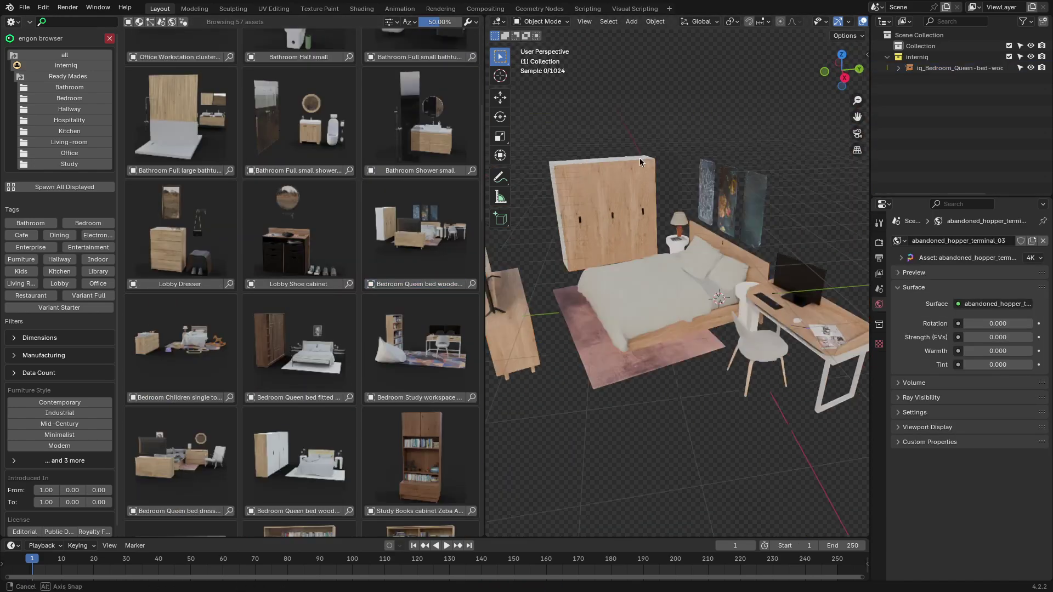
pyautogui.scroll(-5, 356, 274)
pyautogui.click(420, 417)
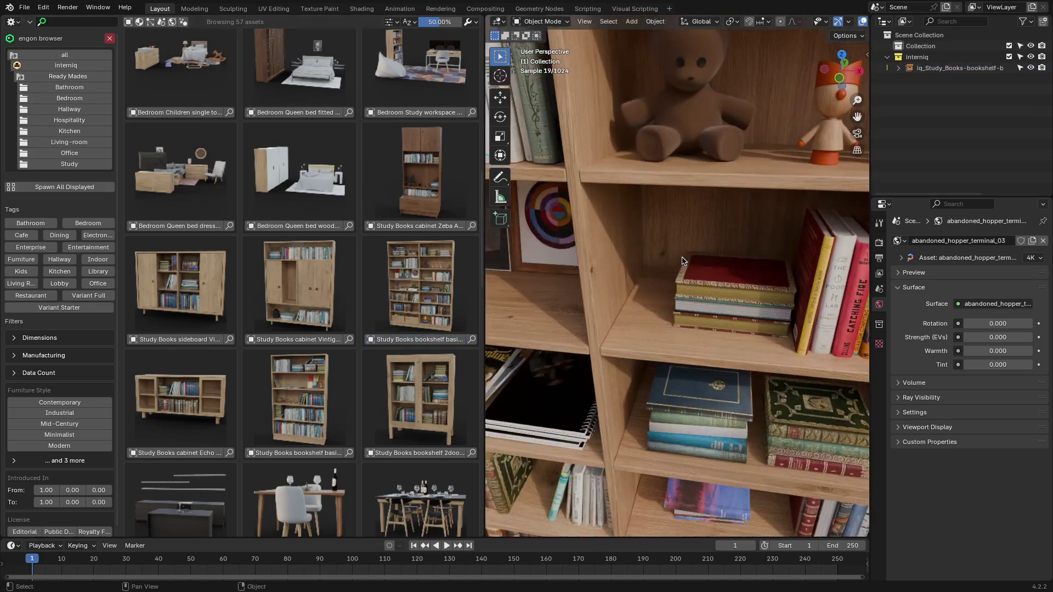
pyautogui.scroll(-2, 324, 387)
pyautogui.click(324, 387)
pyautogui.scroll(6, 629, 325)
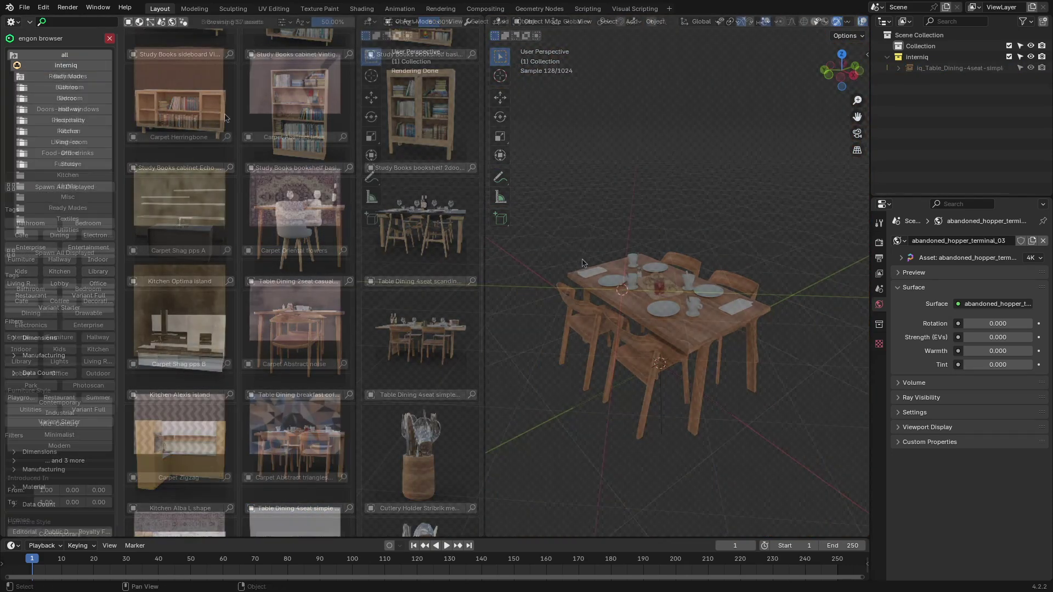
pyautogui.scroll(-5, 586, 291)
pyautogui.press('g')
pyautogui.press('x')
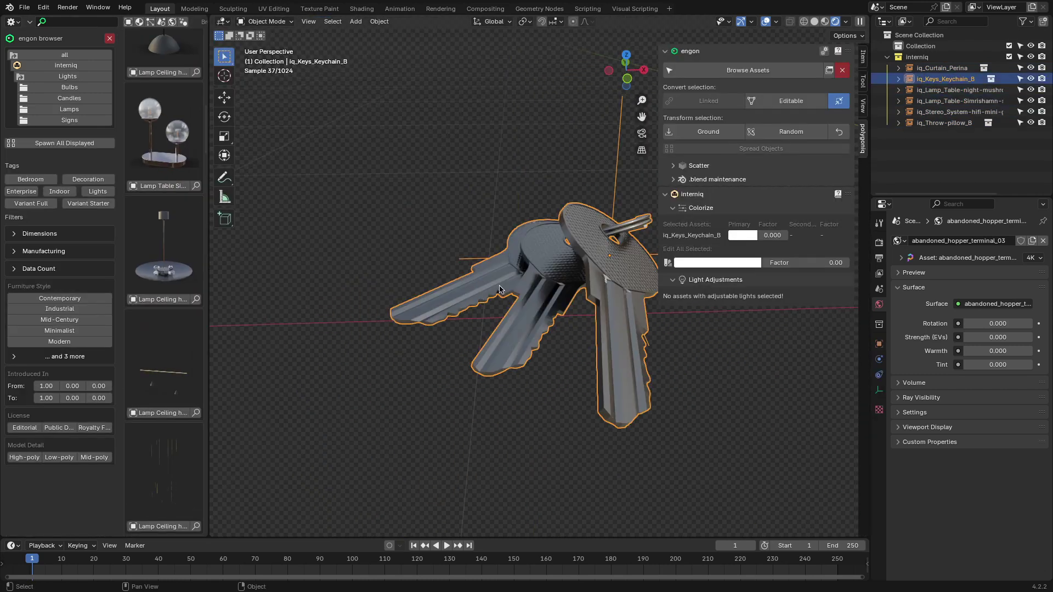
# Inspect the keychain in Edit Mode, then close in on the table lamp.
pyautogui.moveTo(499, 289); pyautogui.dragTo(594, 272, button='middle')
pyautogui.press('Tab')
pyautogui.press('x')
pyautogui.press('Tab')
pyautogui.scroll(5, 547, 265)
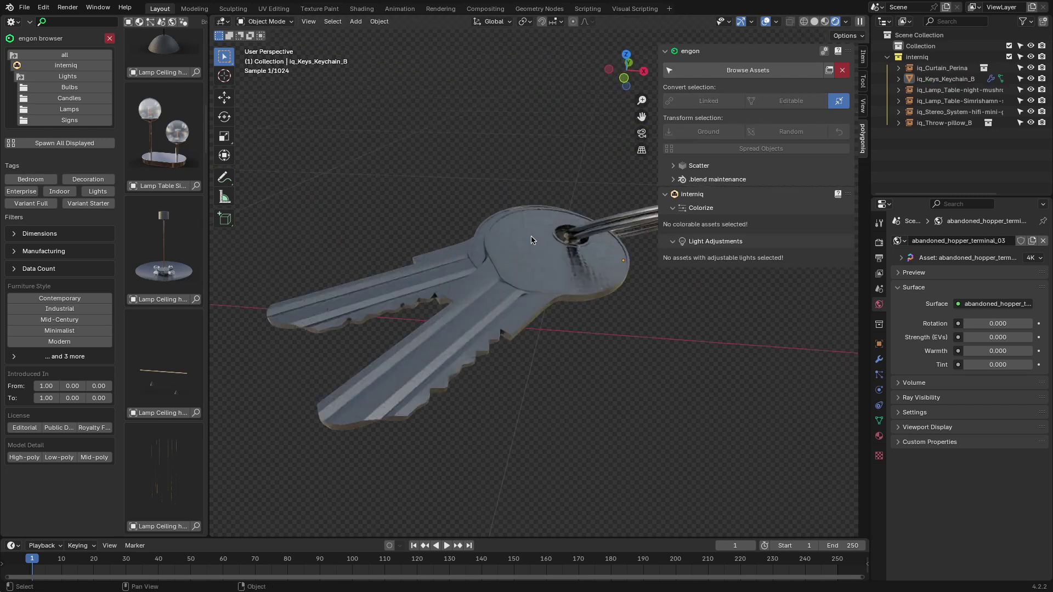
pyautogui.moveTo(674, 303); pyautogui.dragTo(560, 256, button='middle')
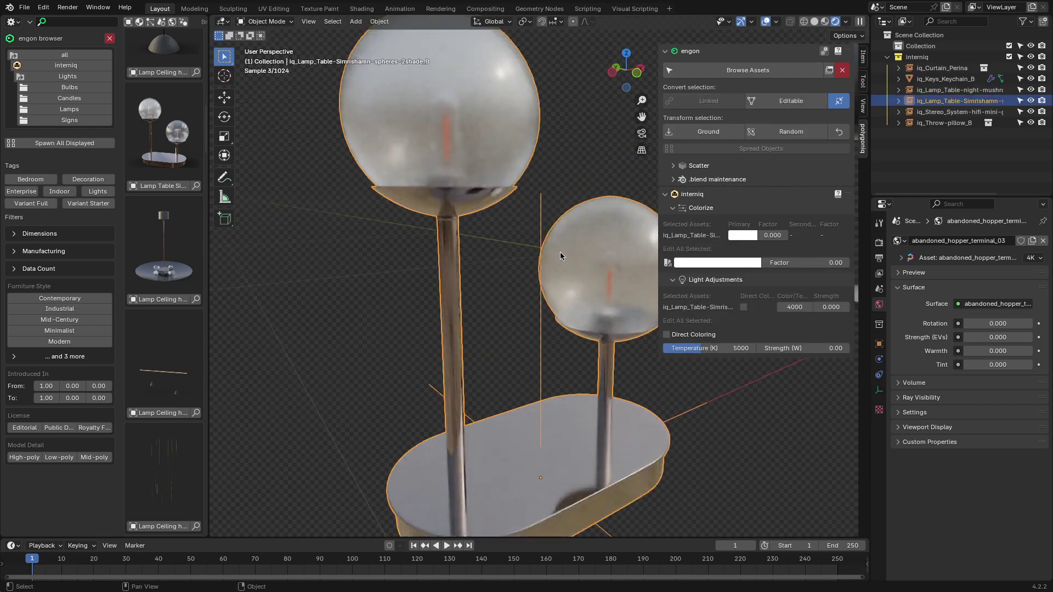
# Enable Direct Coloring on the Simrishamn lamp, raise its strength, and turn the globes pink.
pyautogui.click(744, 307)
pyautogui.click(794, 307)
pyautogui.click(799, 188)
pyautogui.moveTo(830, 307); pyautogui.dragTo(842, 307)
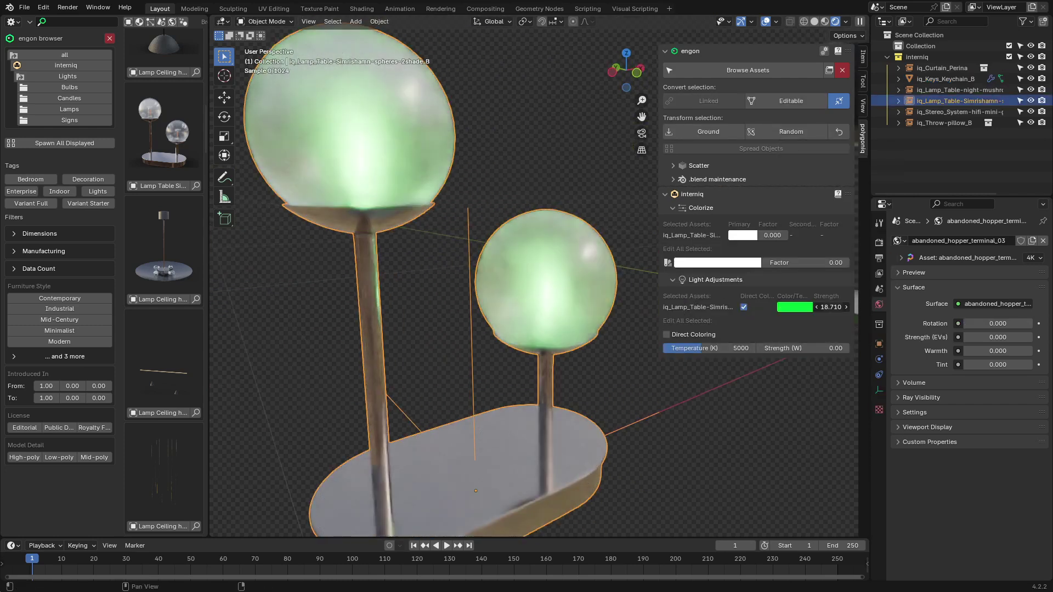
pyautogui.click(666, 334)
pyautogui.click(693, 348)
pyautogui.click(738, 219)
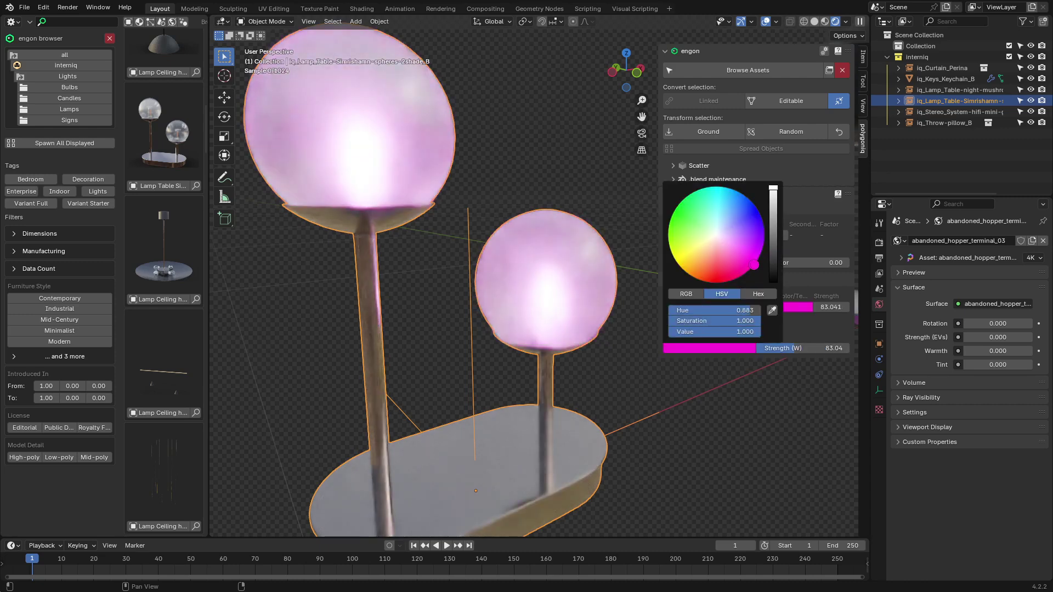